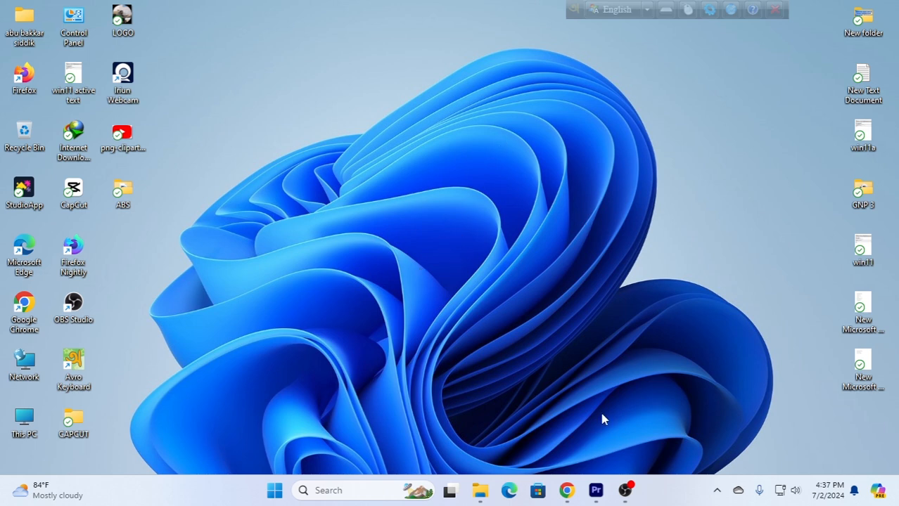
Switch to Premiere Pro, dismiss the missing-media dialog and delete the three offline stills above the video in the timeline.
click(595, 490)
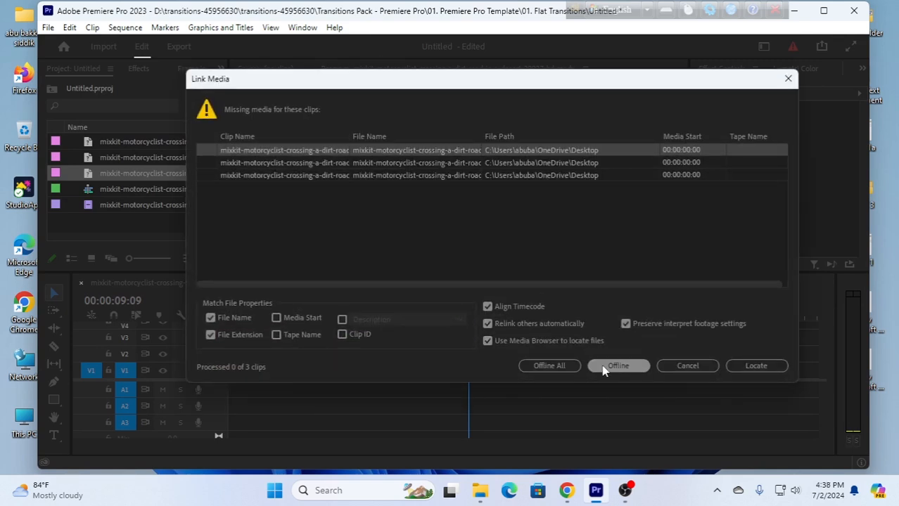
click(787, 79)
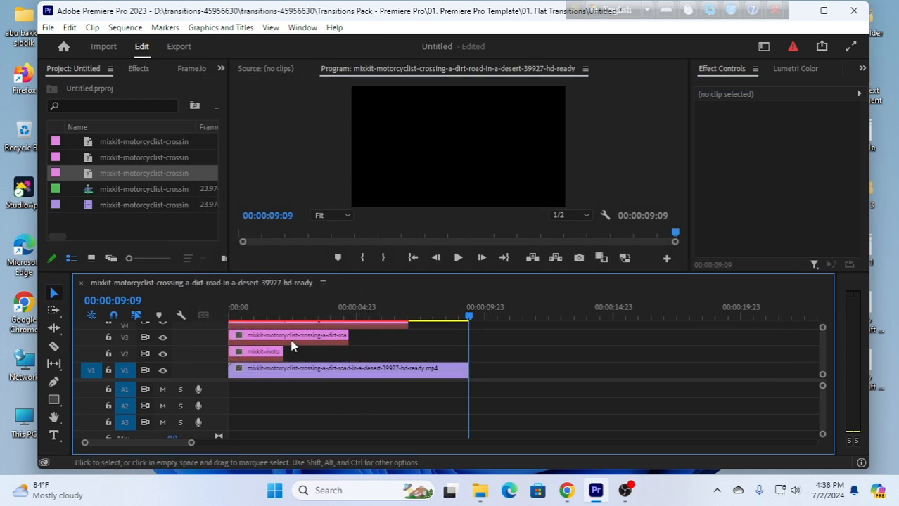
click(255, 356)
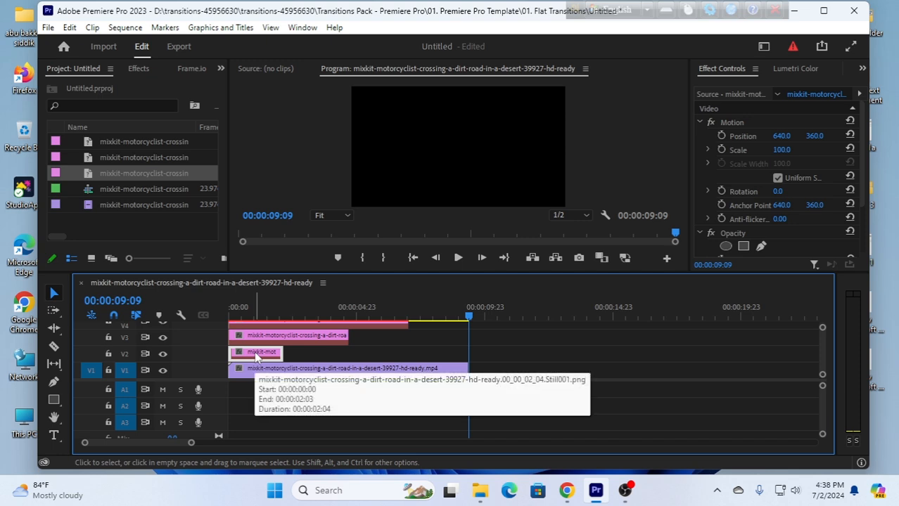
key(Delete)
click(279, 343)
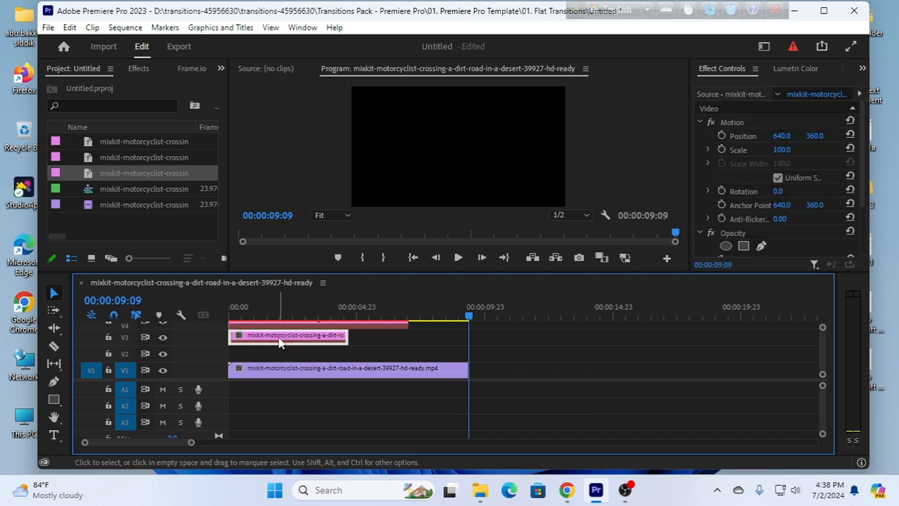
key(Delete)
click(304, 318)
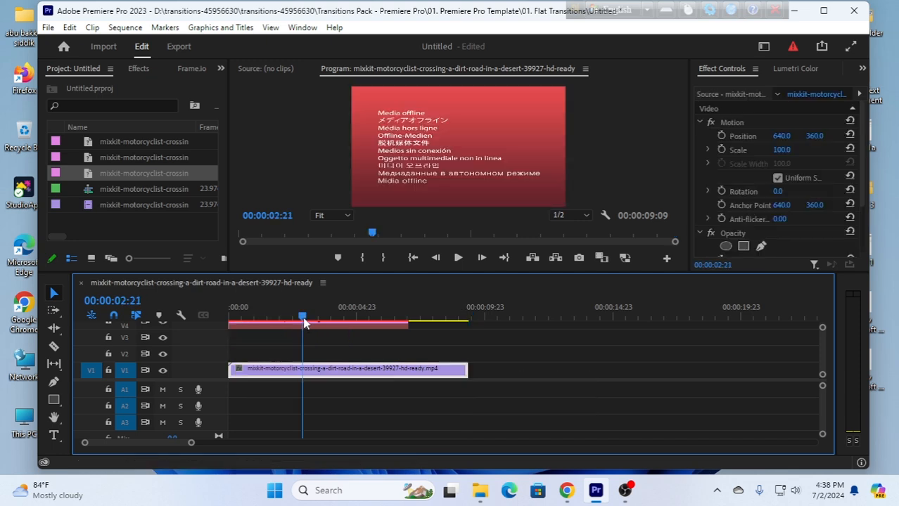
click(281, 325)
key(Delete)
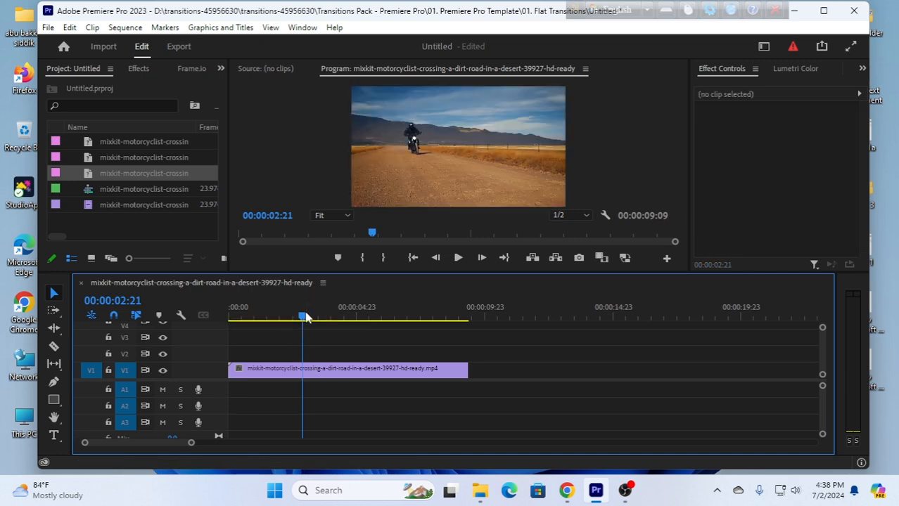
Delete all the old items from the project, including the sequence and the source video.
drag(305, 318, 240, 296)
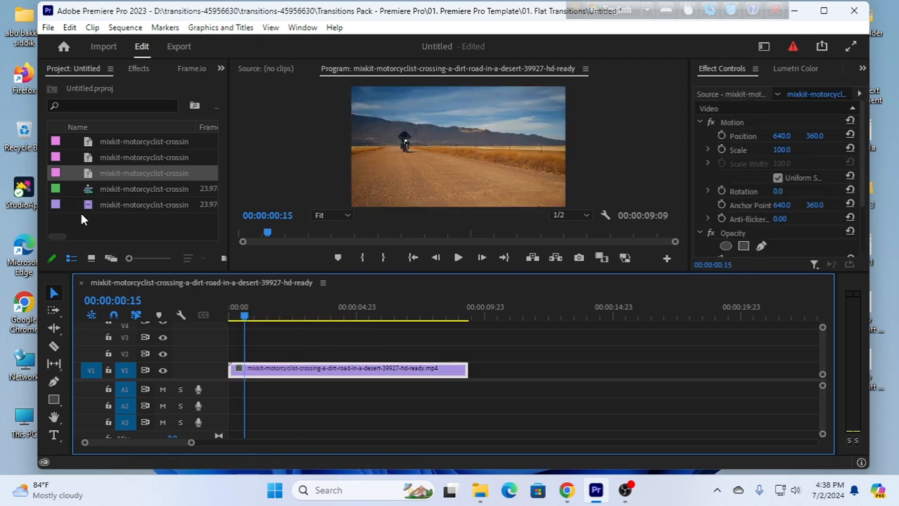
drag(84, 219, 151, 144)
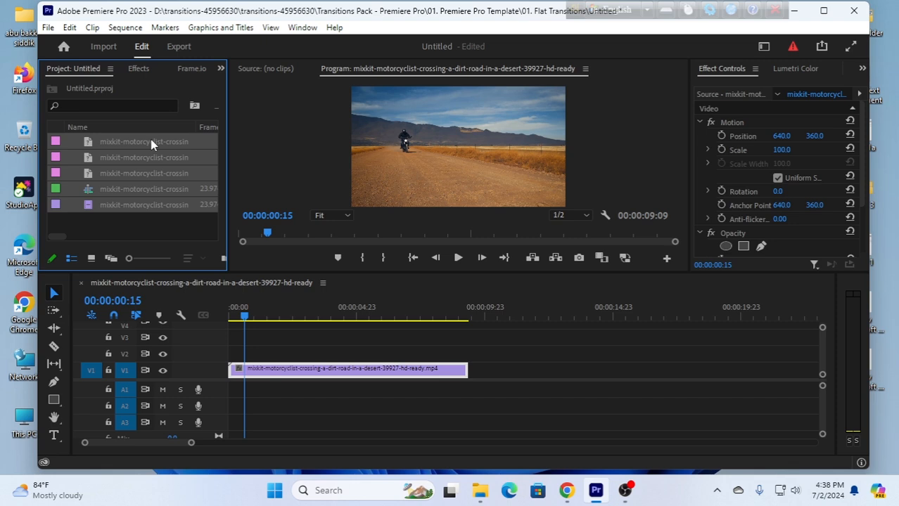
key(Delete)
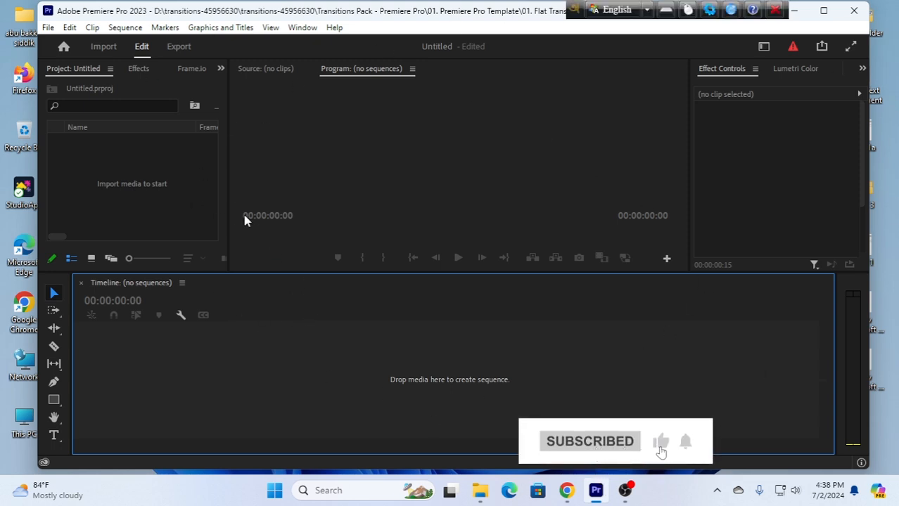
Import the mixkit motorcyclist-crossing-a-dirt-road MP4 from the Downloads > Video folder into the project.
click(145, 181)
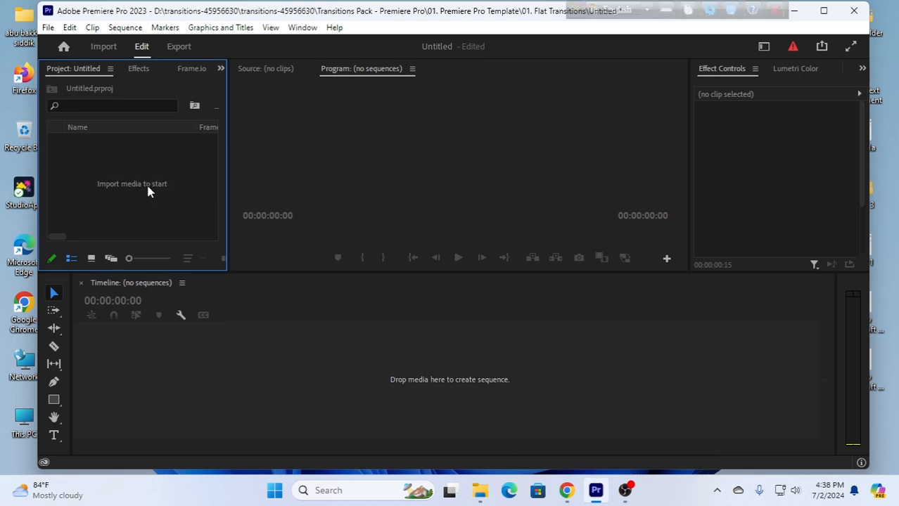
right_click(137, 167)
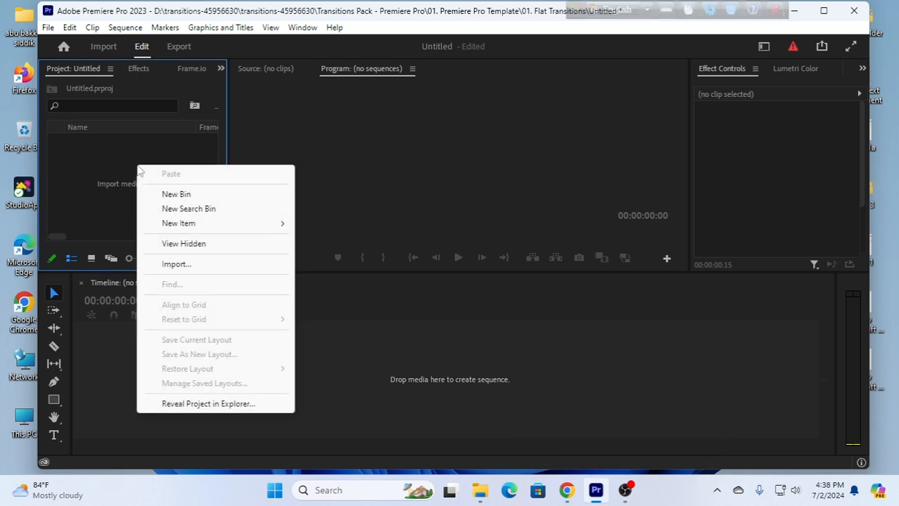
click(188, 266)
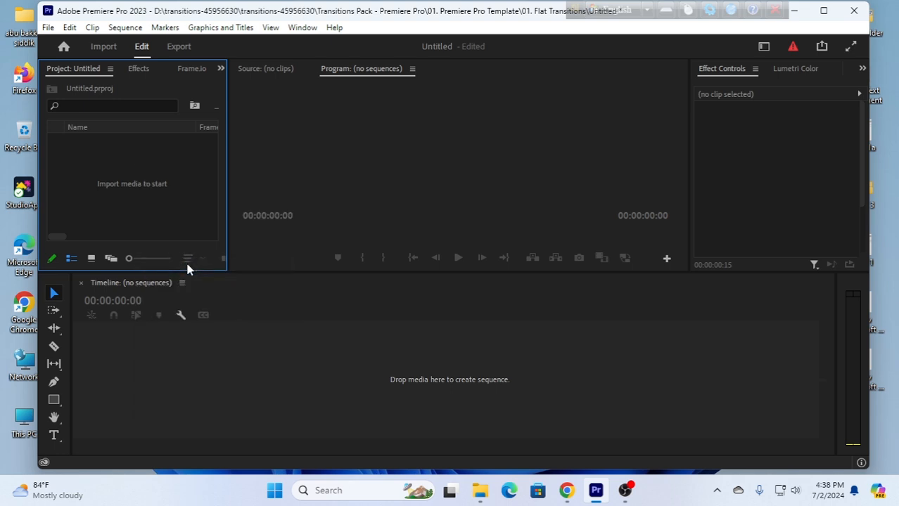
click(397, 290)
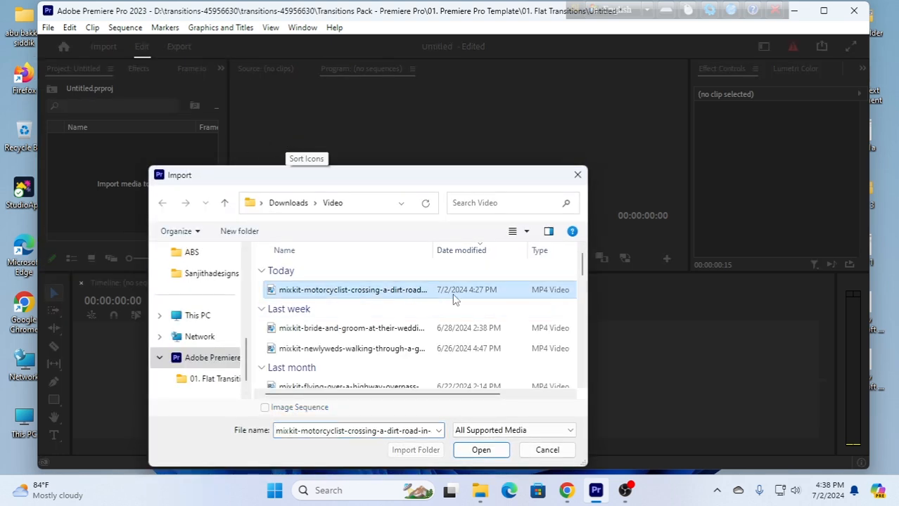
click(481, 450)
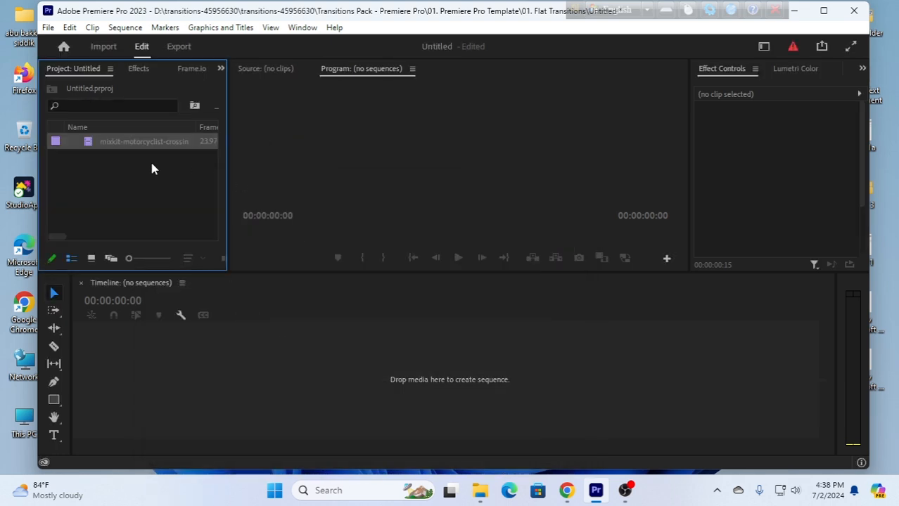
Create a sequence from the imported motorcyclist clip and move the playhead to 00:00:03:02.
click(120, 142)
drag(258, 382, 258, 379)
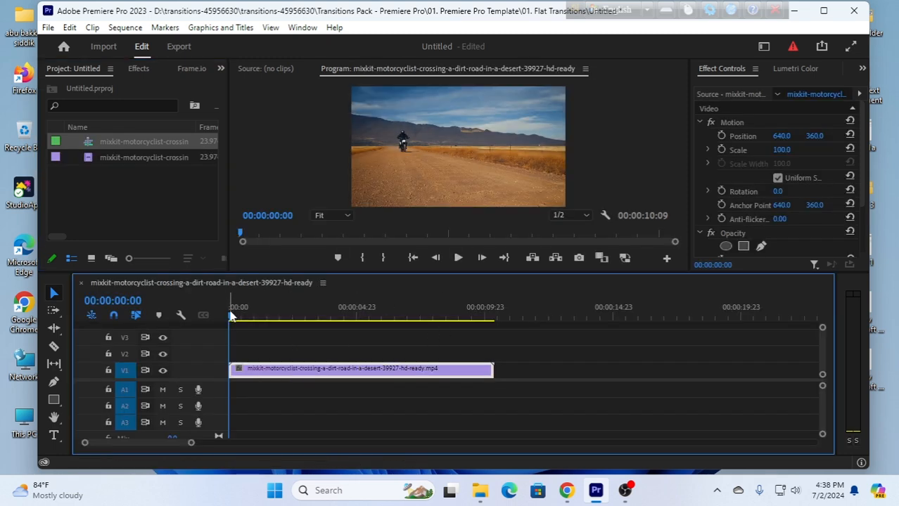
drag(232, 315, 246, 349)
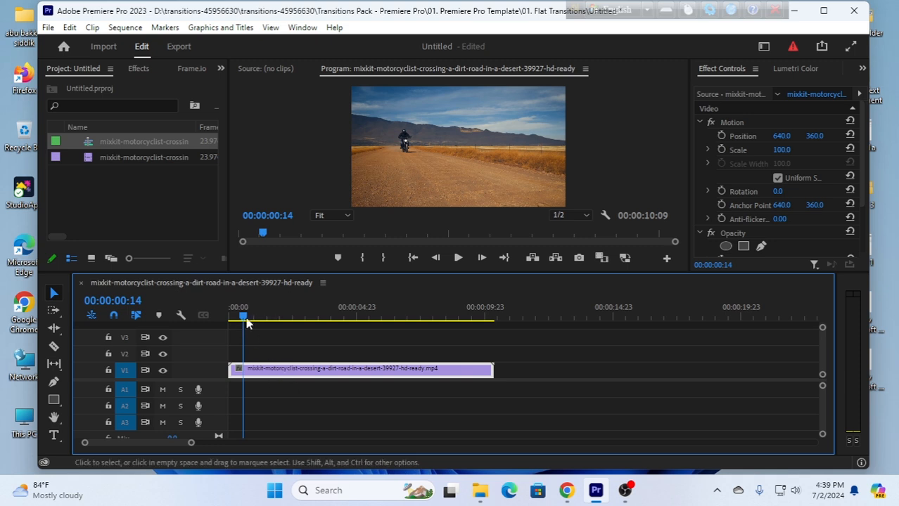
drag(243, 315, 308, 325)
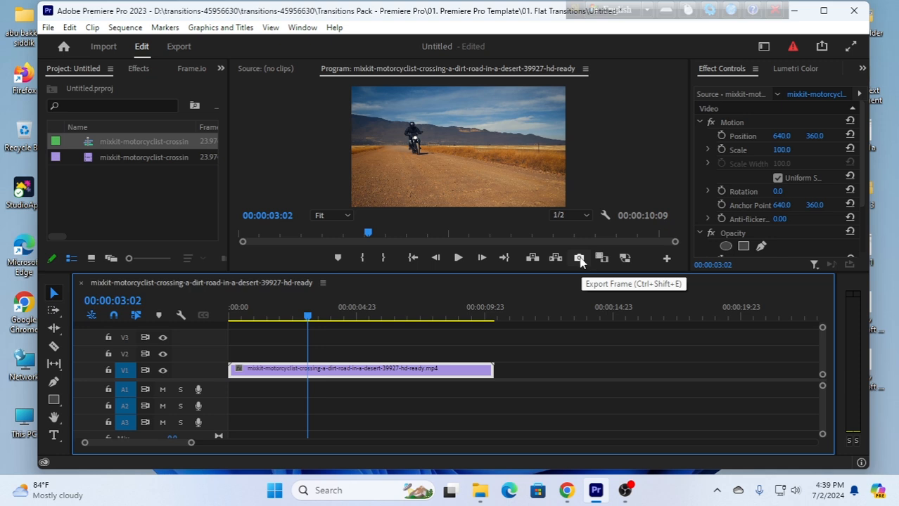
Export the frame at 00:00:03:02 as a PNG to the Desktop with Import into project enabled.
click(668, 259)
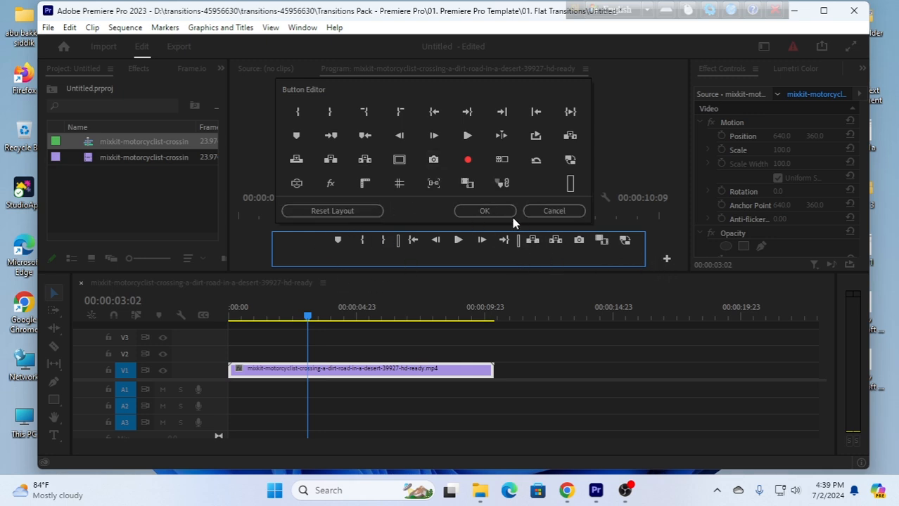
click(574, 210)
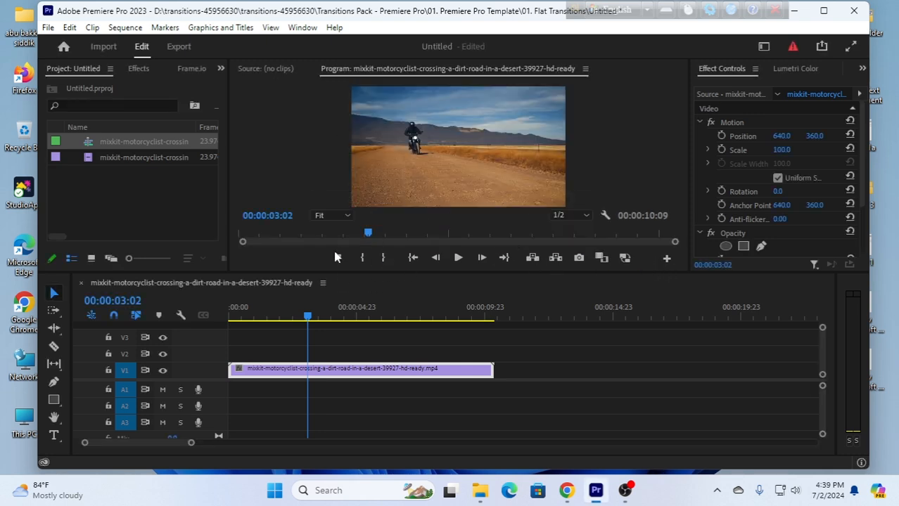
click(579, 259)
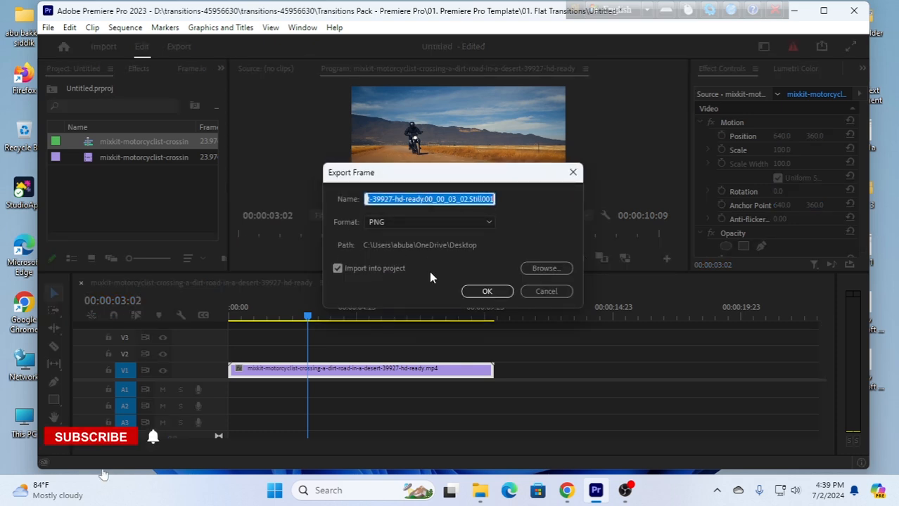
click(439, 221)
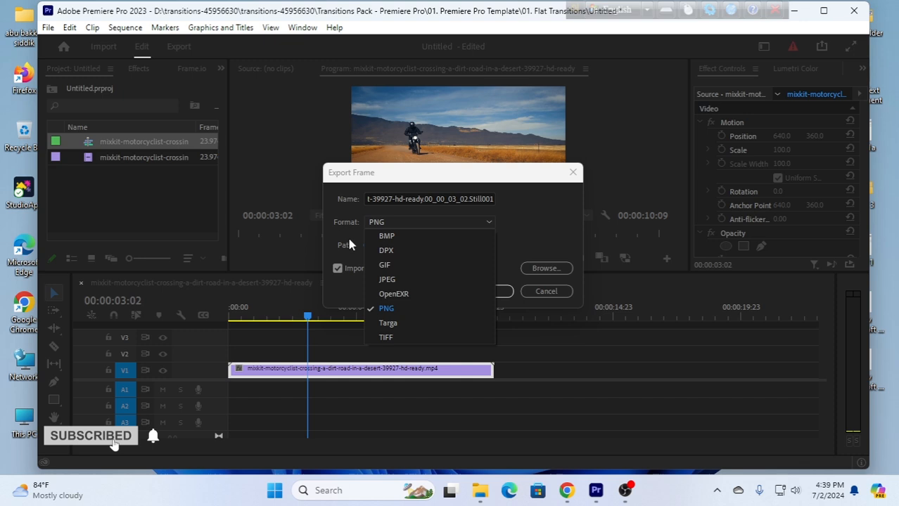
click(389, 309)
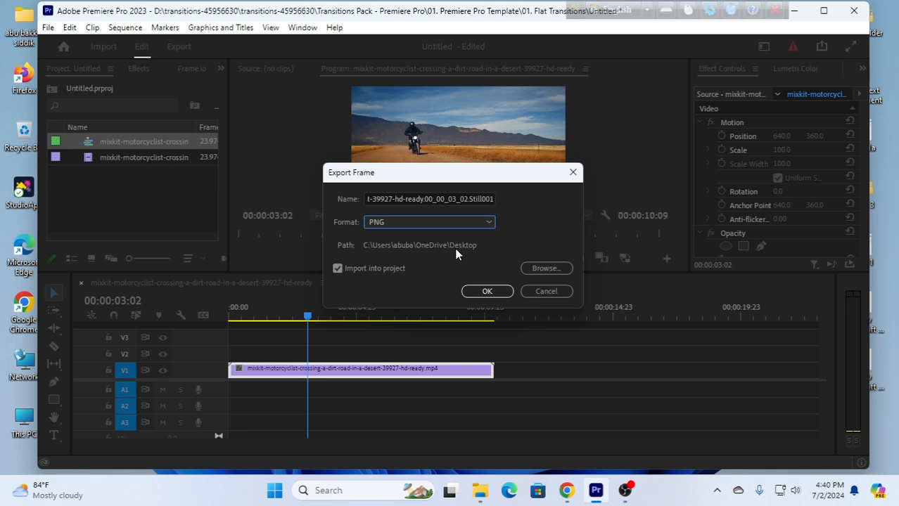
click(337, 270)
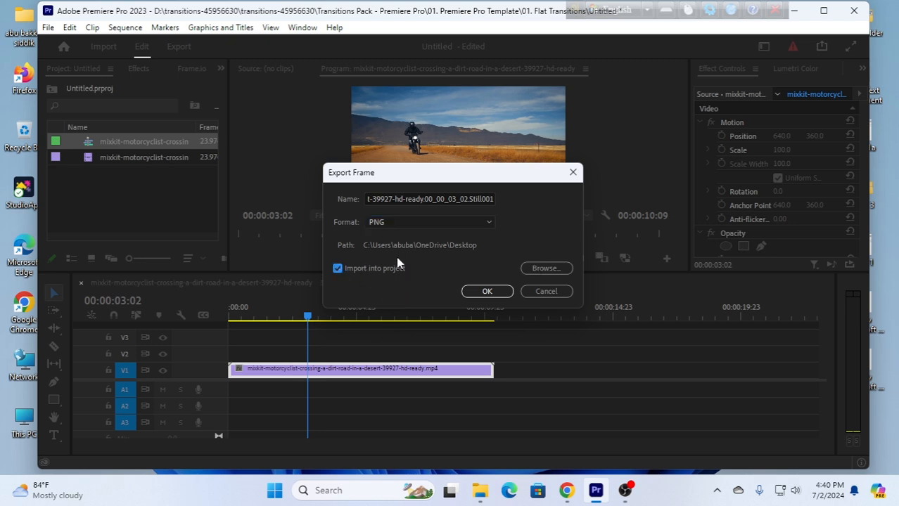
click(487, 291)
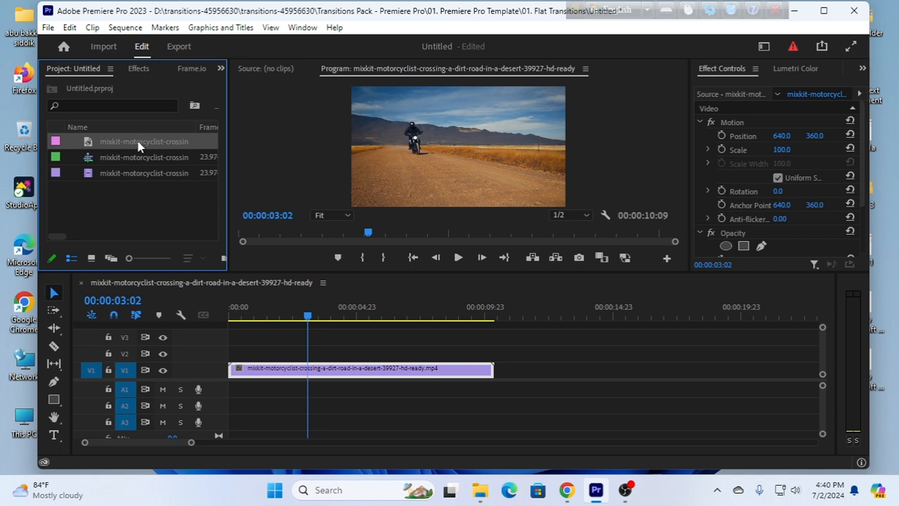
Place the exported still on V2 at the sequence start and trim its end to the playhead at 00:00:03:02.
drag(139, 146, 227, 353)
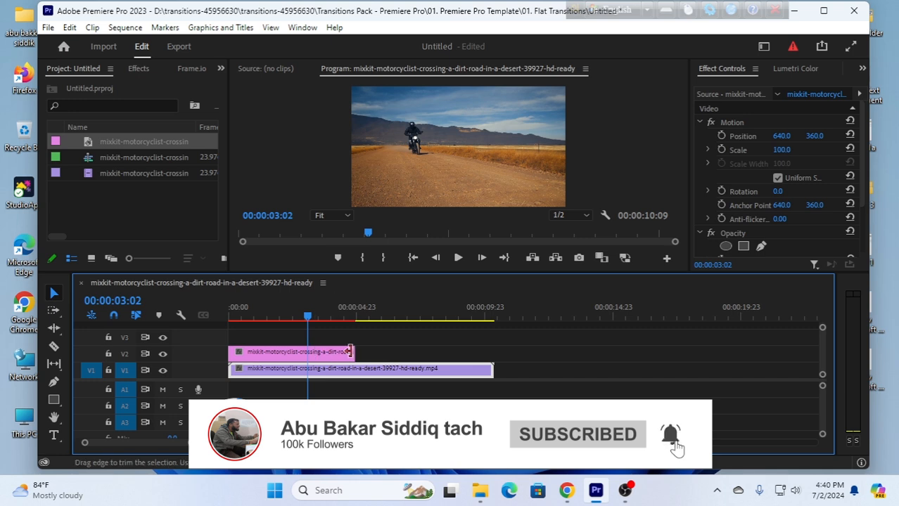
drag(350, 352, 306, 352)
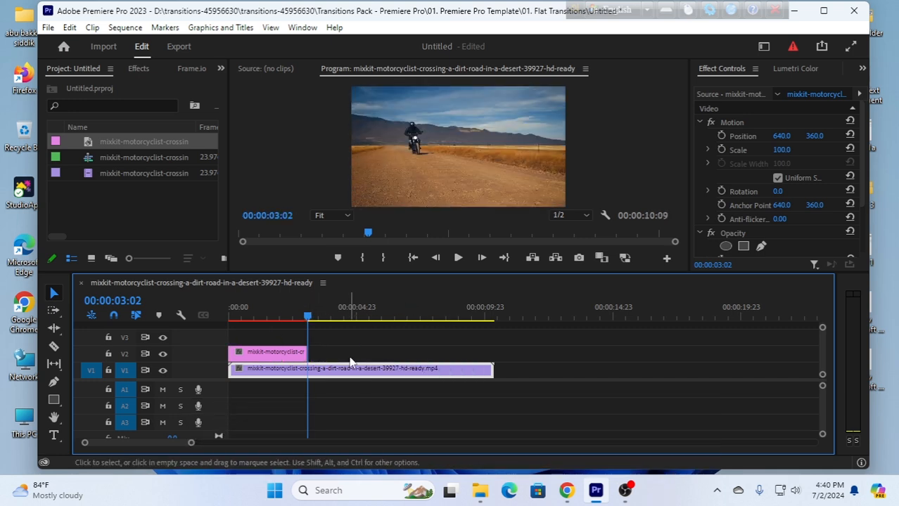
Open the still on V2 for editing in Adobe Photoshop.
click(277, 357)
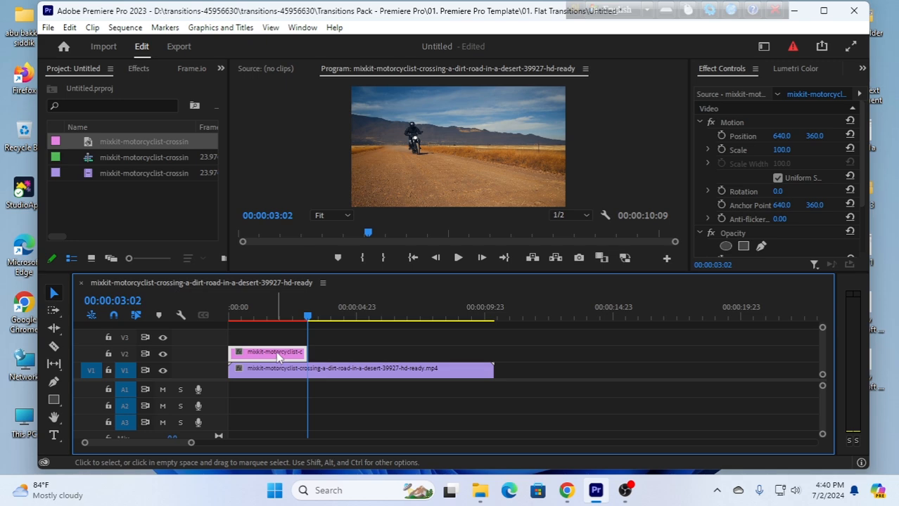
right_click(277, 357)
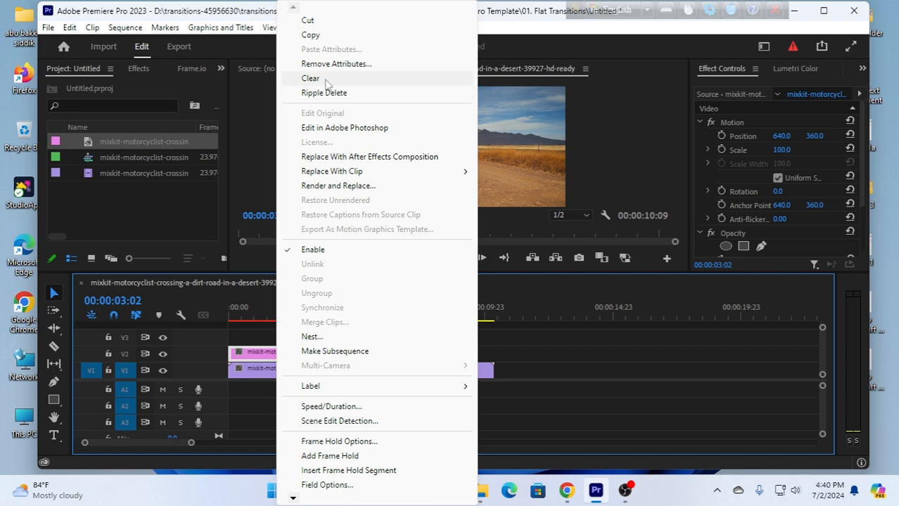
click(358, 131)
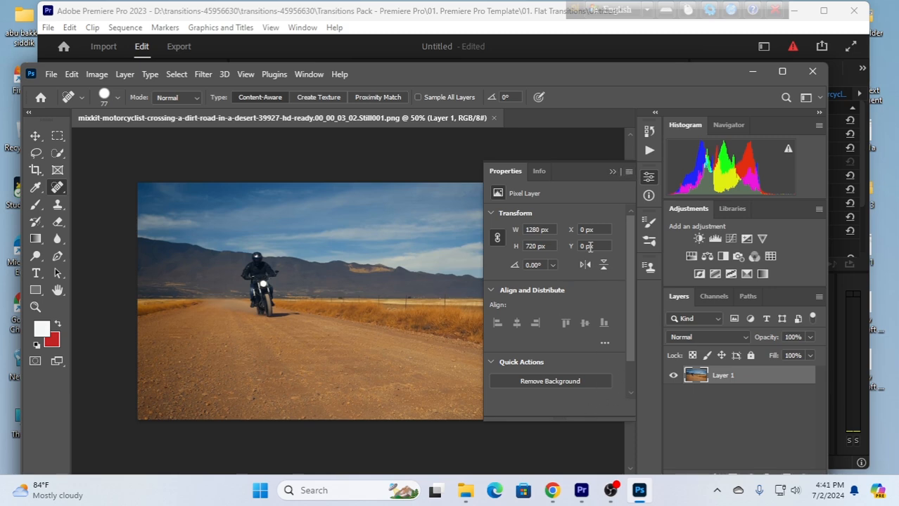
click(307, 73)
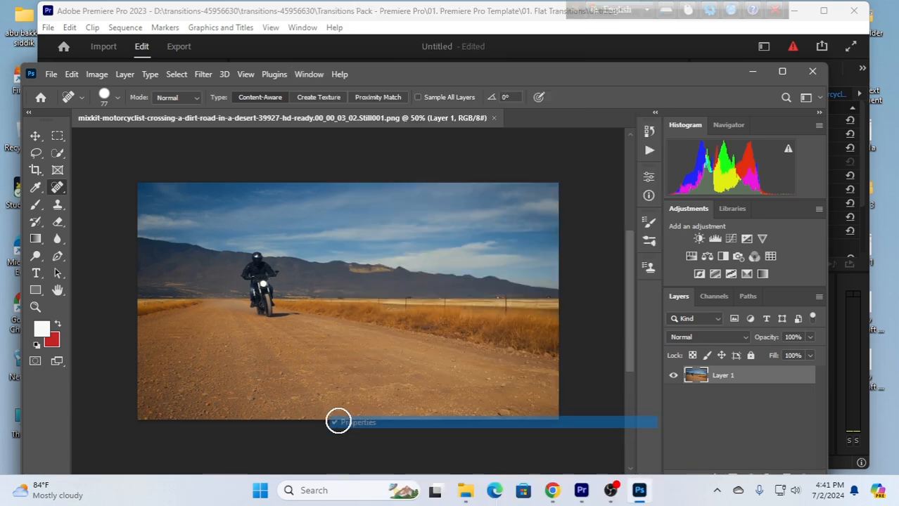
click(357, 423)
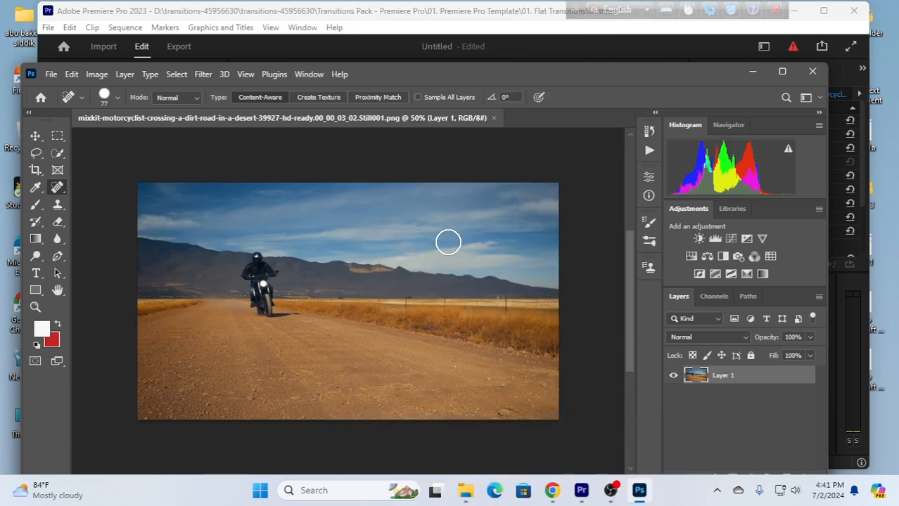
click(309, 74)
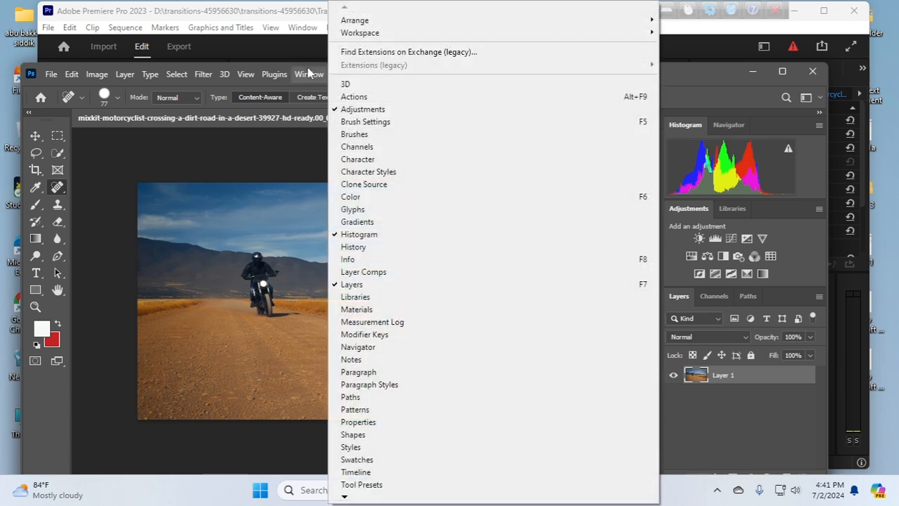
click(370, 422)
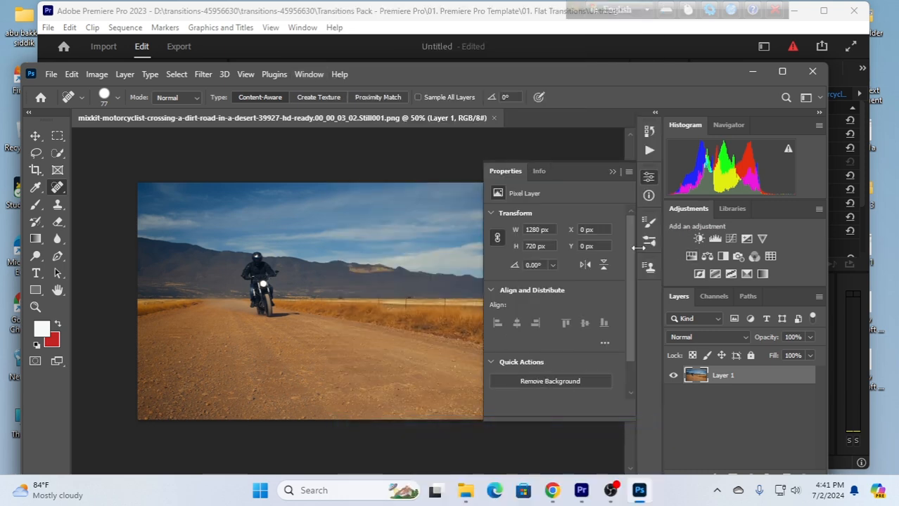
Remove the background from Layer 1 with the Remove Background quick action, isolating the motorcyclist.
scroll(630, 254, down, 2)
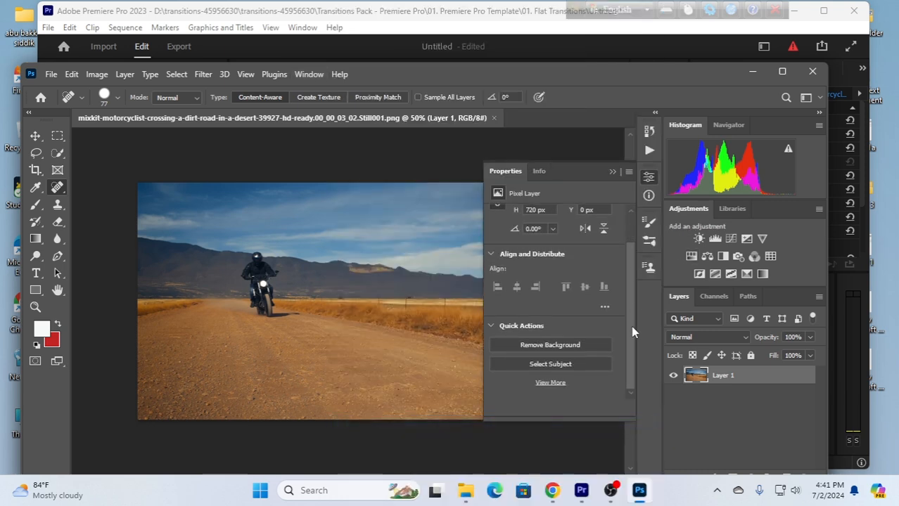
click(540, 347)
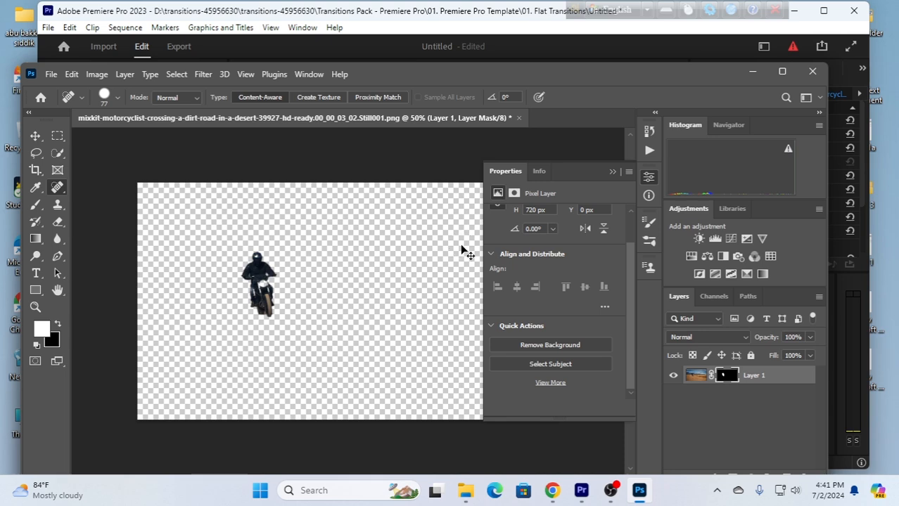
Save the cut-out first still, then switch back to Premiere Pro and preview the overlay near the sequence start.
key(ctrl+s)
click(753, 72)
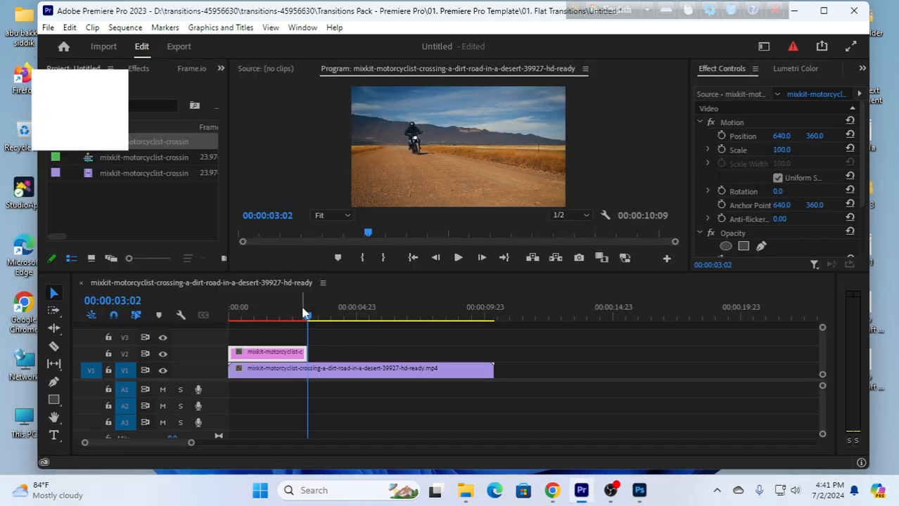
drag(306, 313, 236, 322)
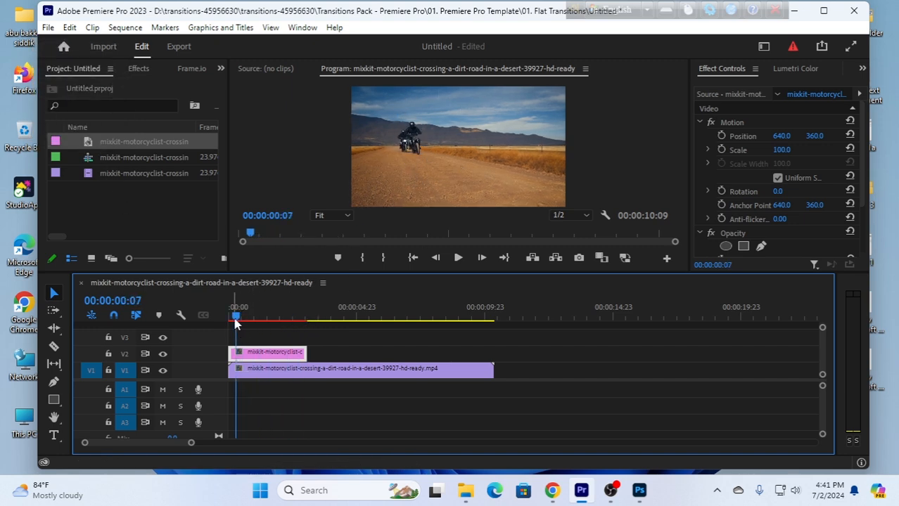
Export the frame at 00:00:05:17 as an imported PNG and place it on V3 from the sequence start to the playhead.
drag(237, 317, 373, 337)
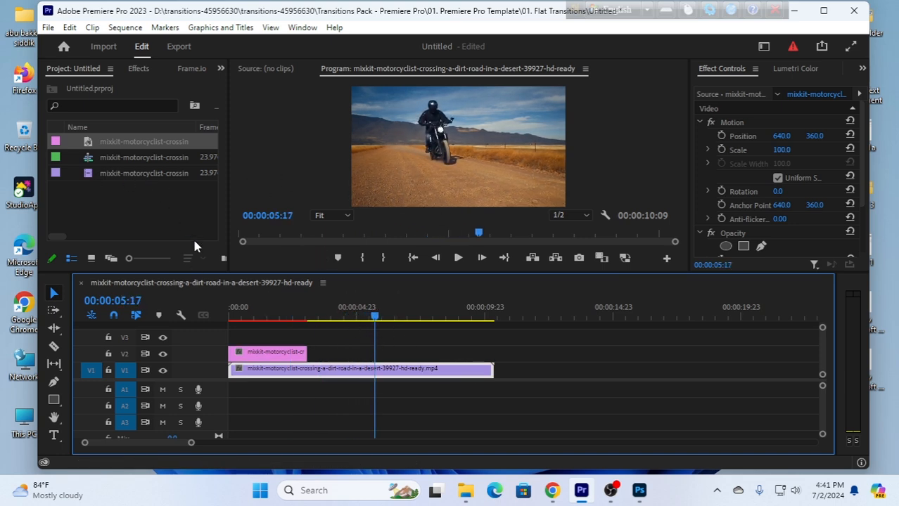
click(578, 258)
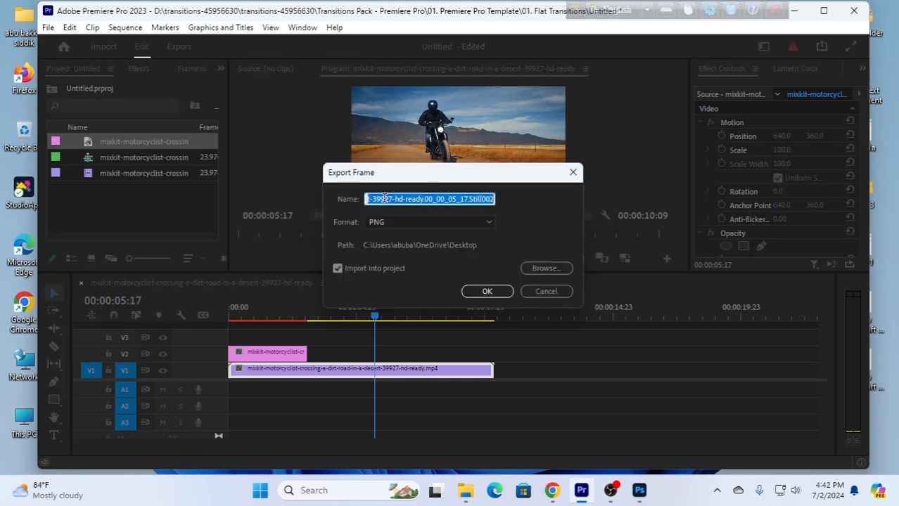
click(495, 294)
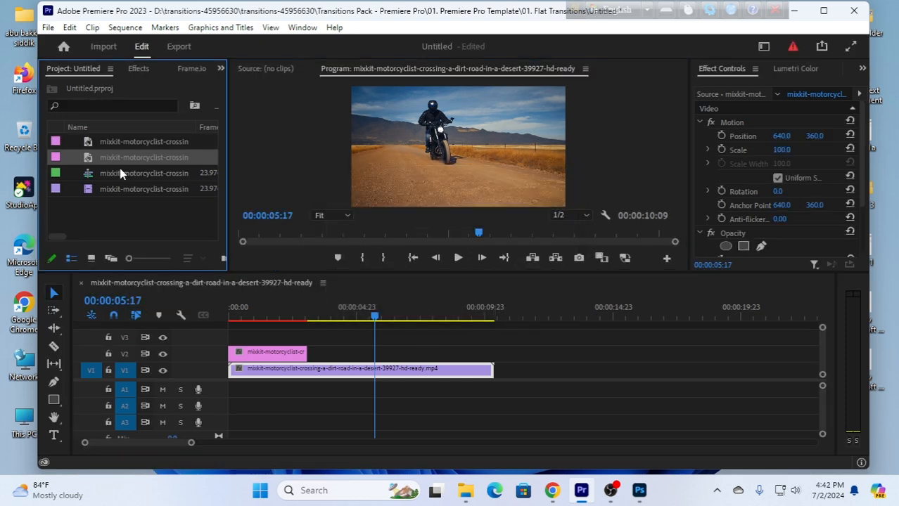
drag(122, 161, 236, 341)
drag(353, 336, 373, 337)
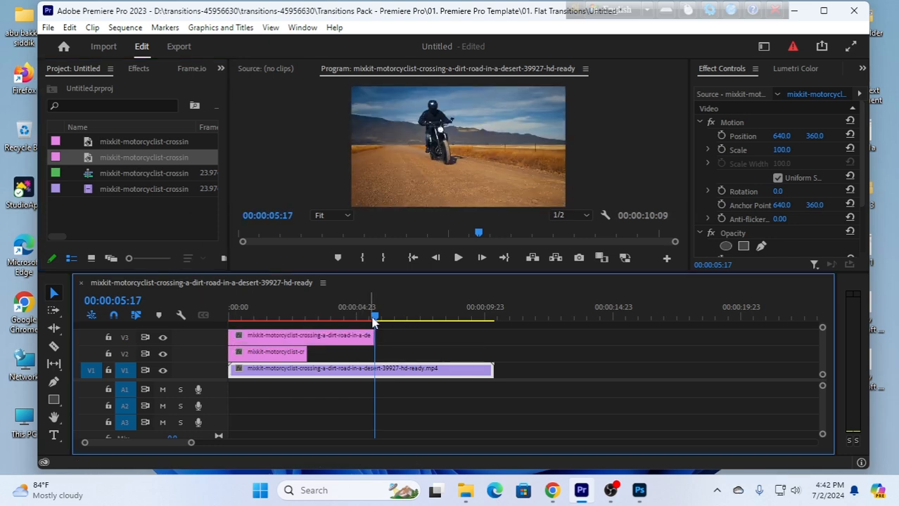
Remove the background of the V3 still in Adobe Photoshop, save it and return to Premiere Pro.
click(340, 344)
right_click(340, 344)
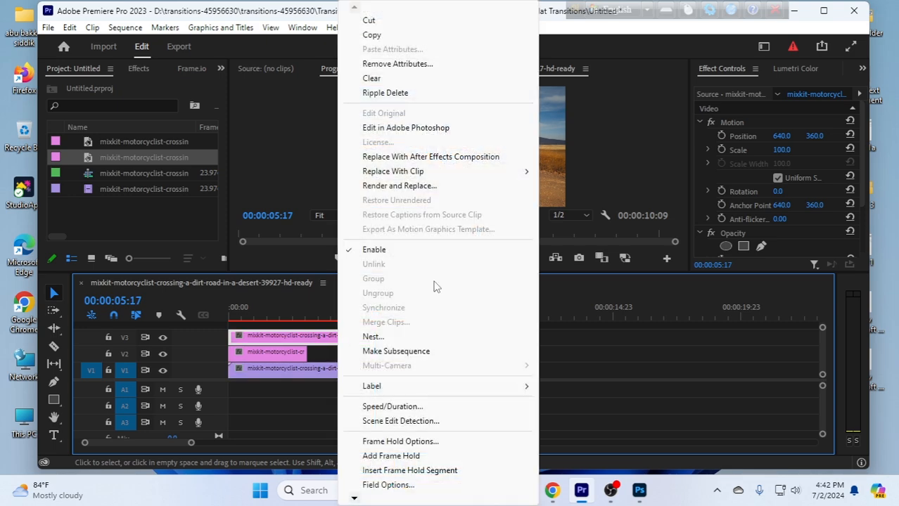
click(397, 127)
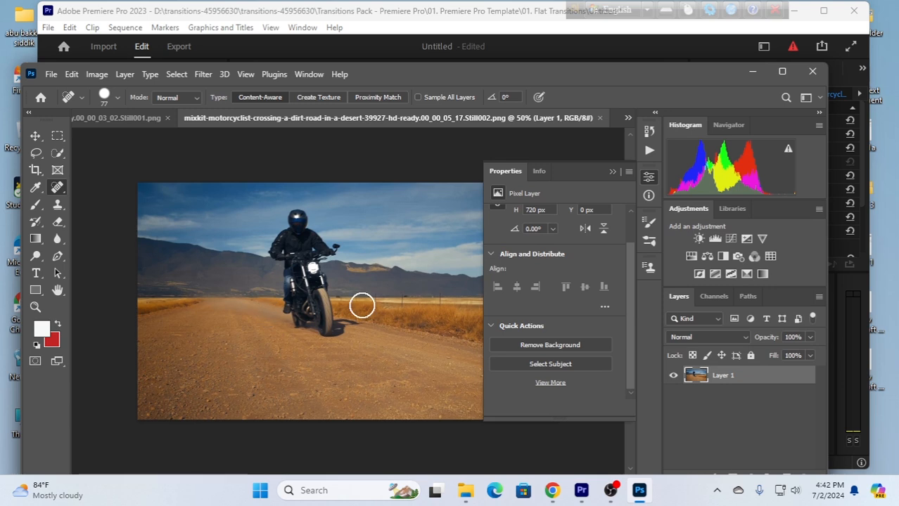
click(541, 345)
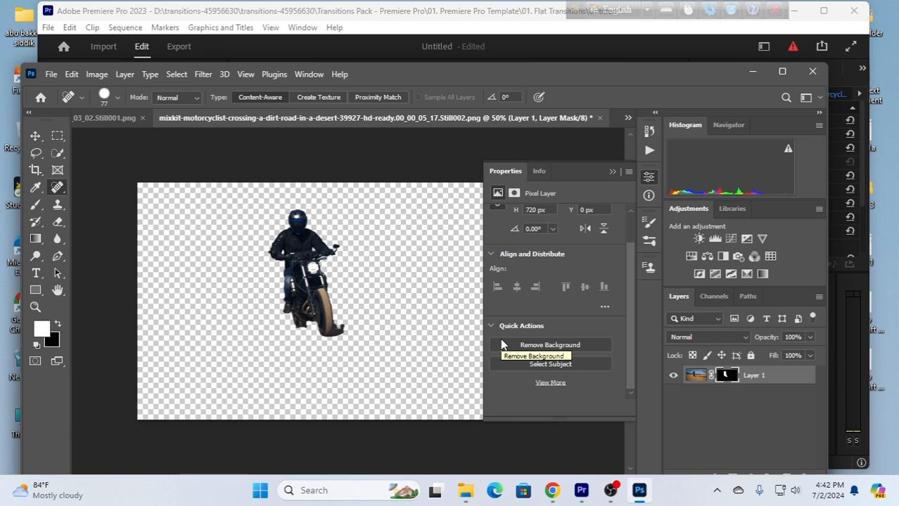
key(ctrl+s)
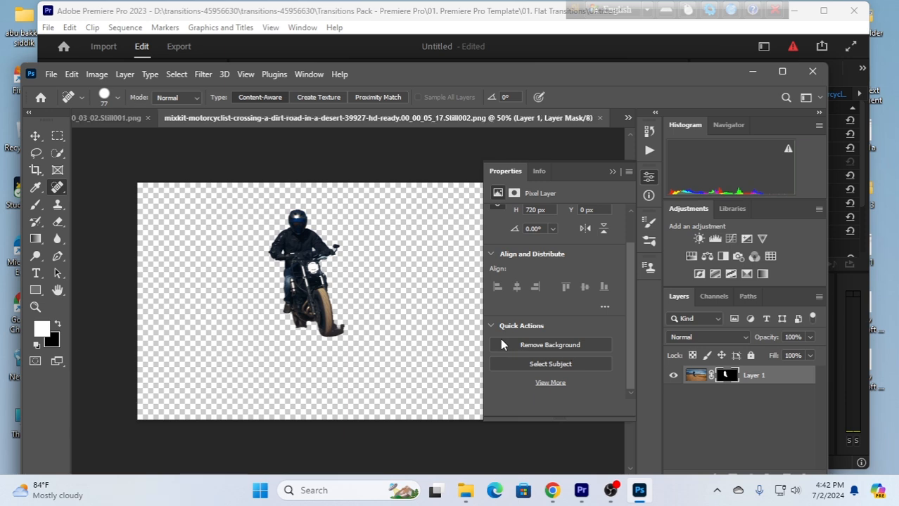
click(753, 73)
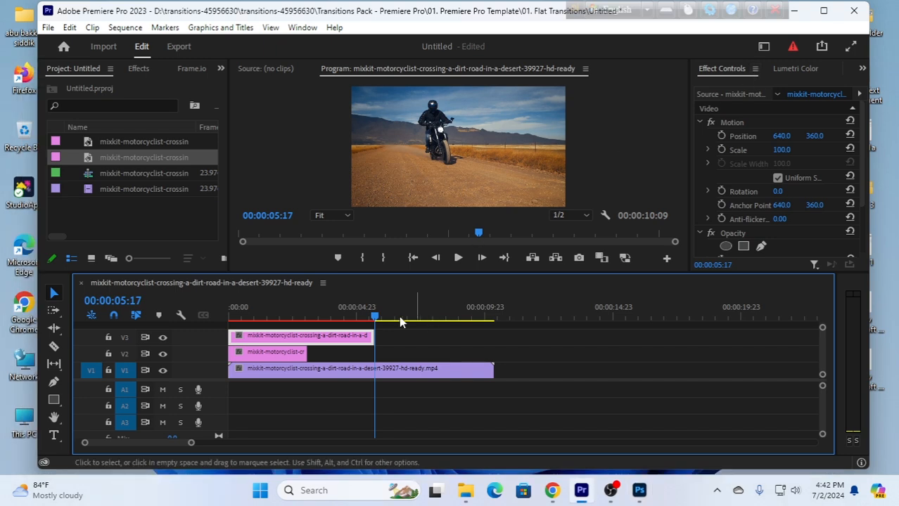
Play the sequence from its start to check both rider cut-outs, stopping at 00:00:07:08.
key(Home)
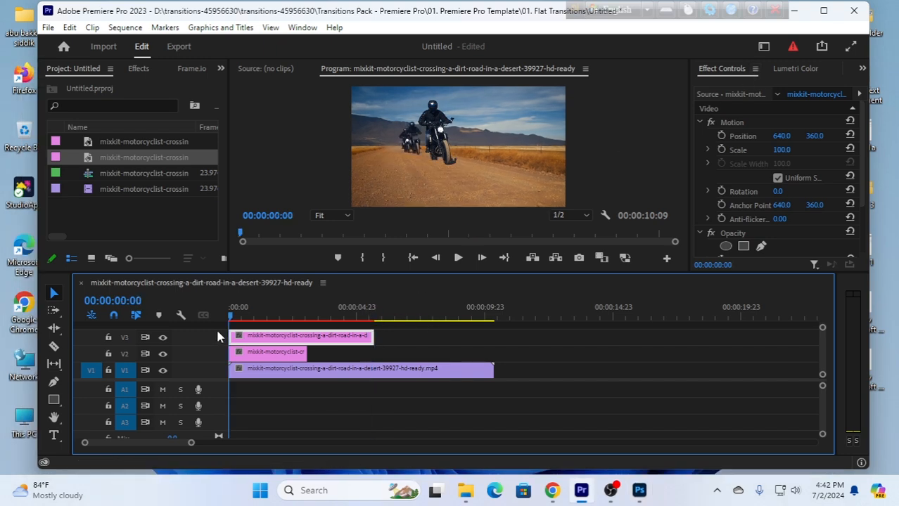
click(457, 258)
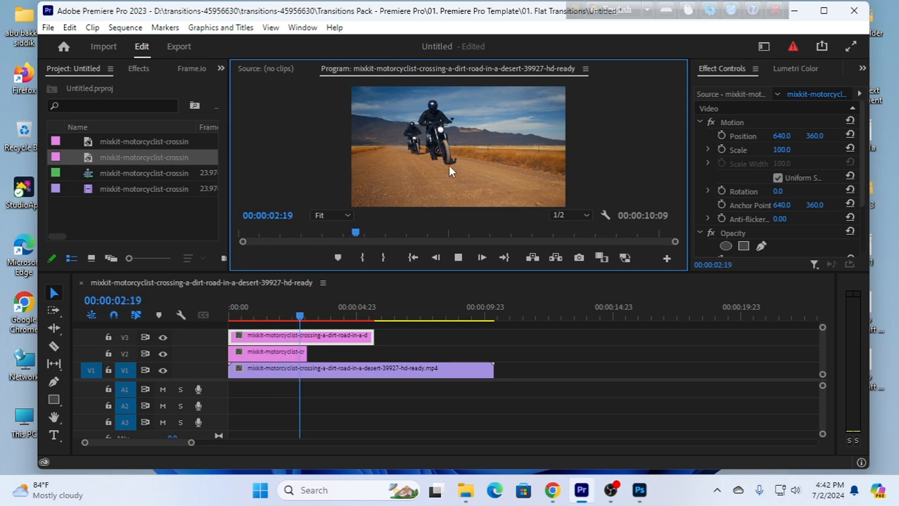
click(457, 258)
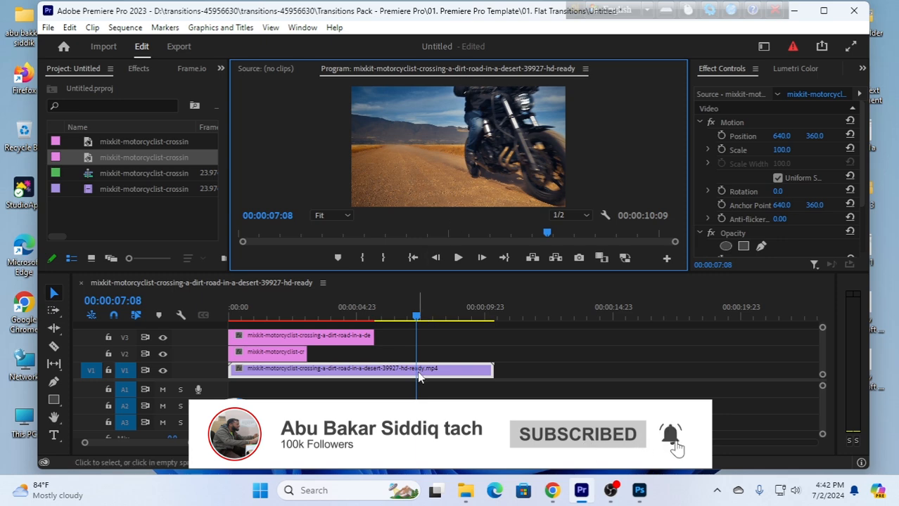
Export the frame at 00:00:07:08 into the project and place it on V4 from the sequence start to the playhead.
click(578, 257)
click(485, 292)
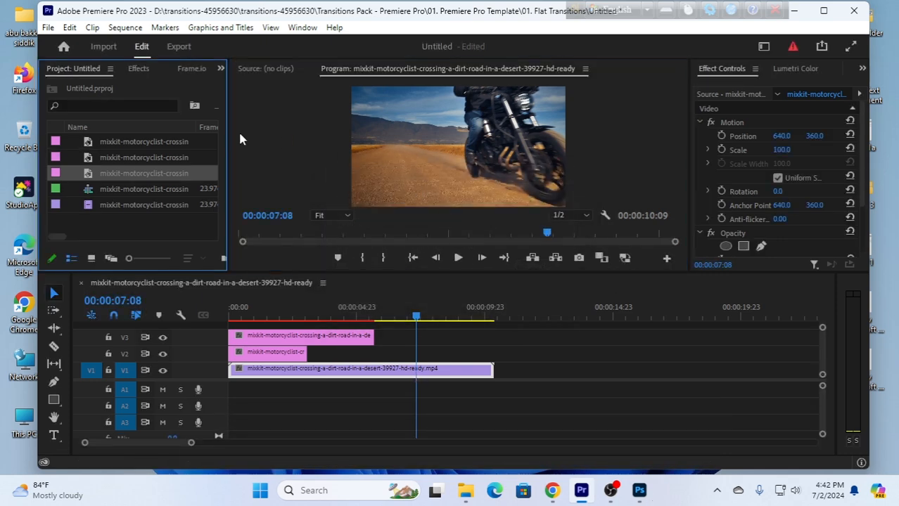
drag(143, 180, 231, 326)
drag(360, 324, 416, 325)
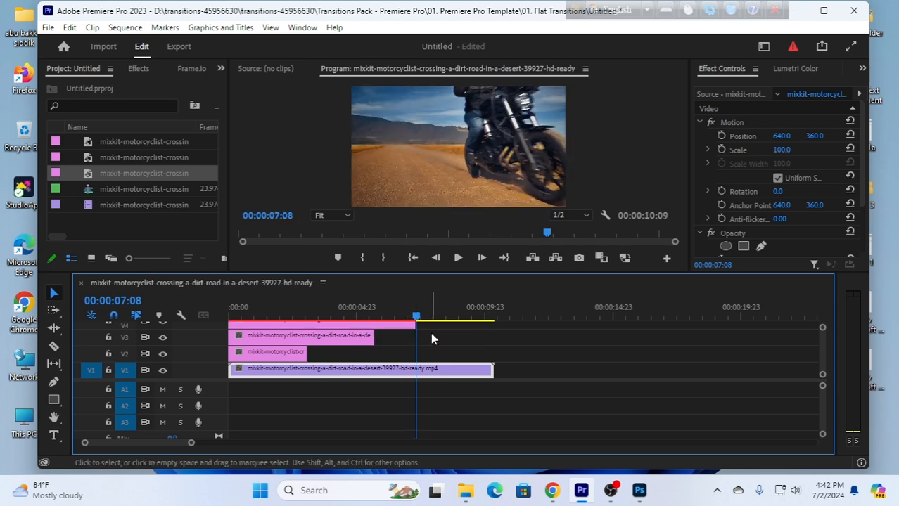
Cut out the motorcyclist in the V4 still with Photoshop's Remove Background, save the file and return to Premiere Pro.
click(382, 328)
right_click(381, 326)
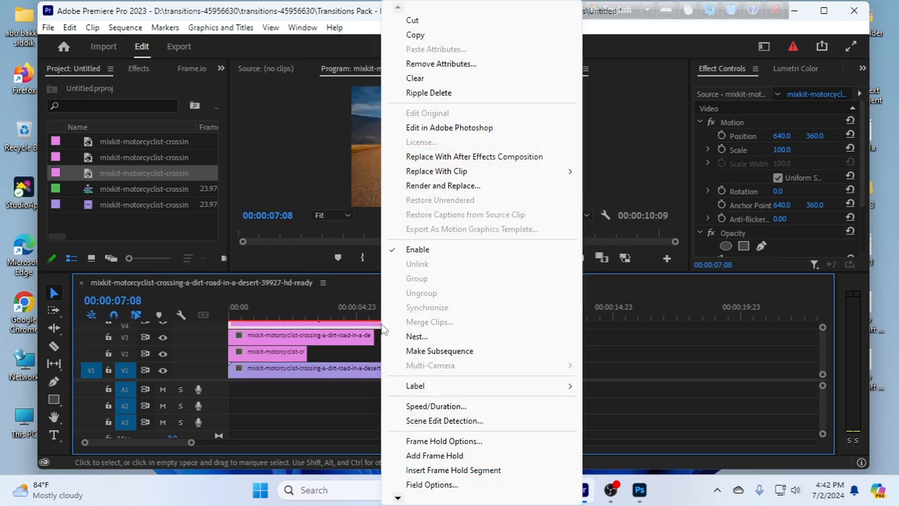
click(443, 128)
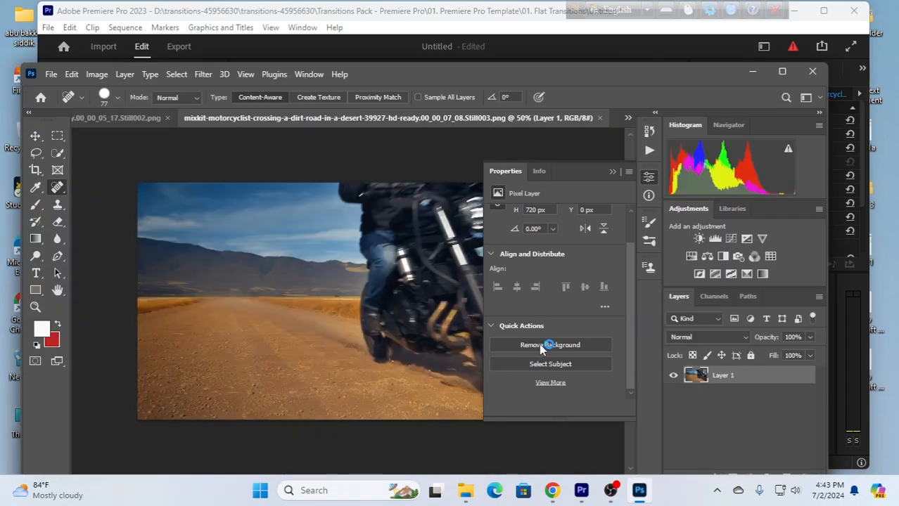
click(541, 348)
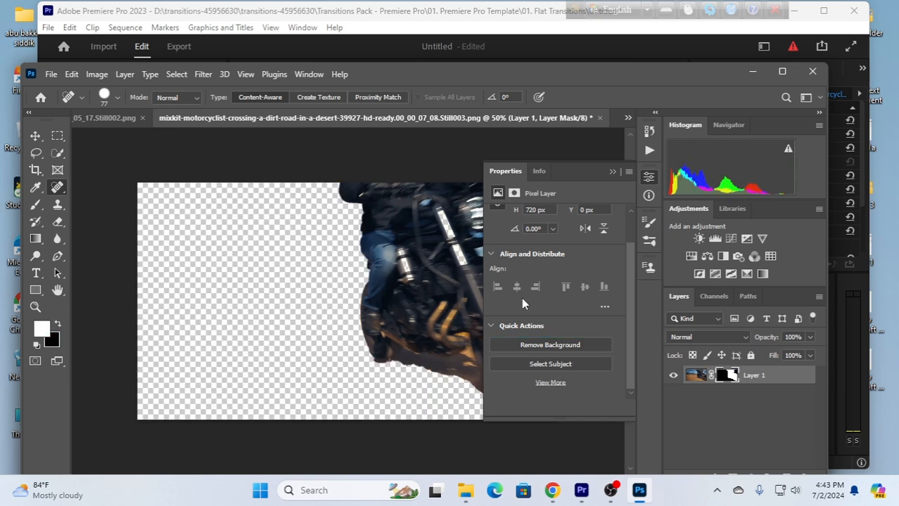
key(ctrl+s)
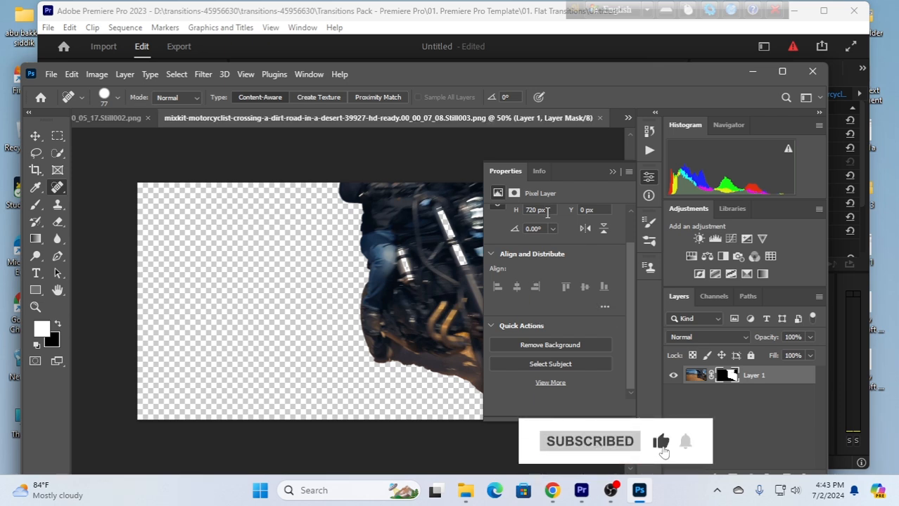
click(752, 74)
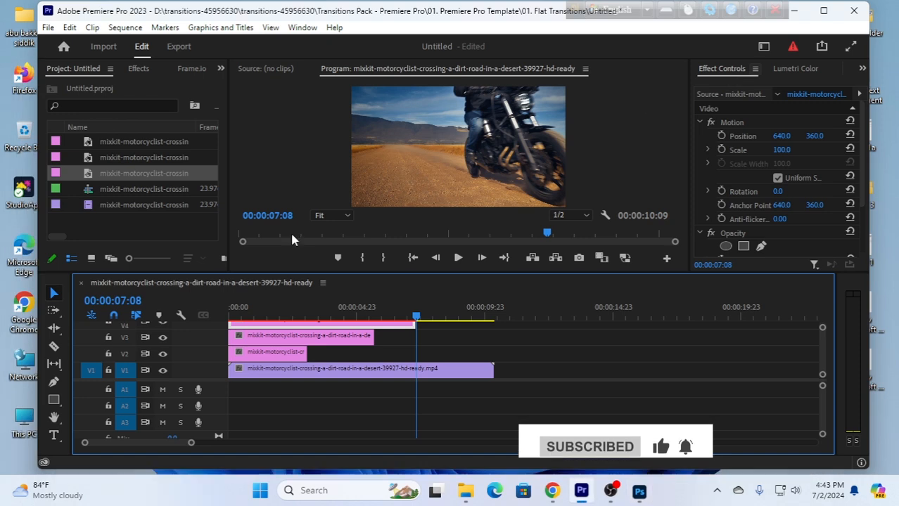
Play the sequence from its start to review all three rider cut-outs, then return the playhead to 00:00:00:00.
drag(419, 318, 181, 341)
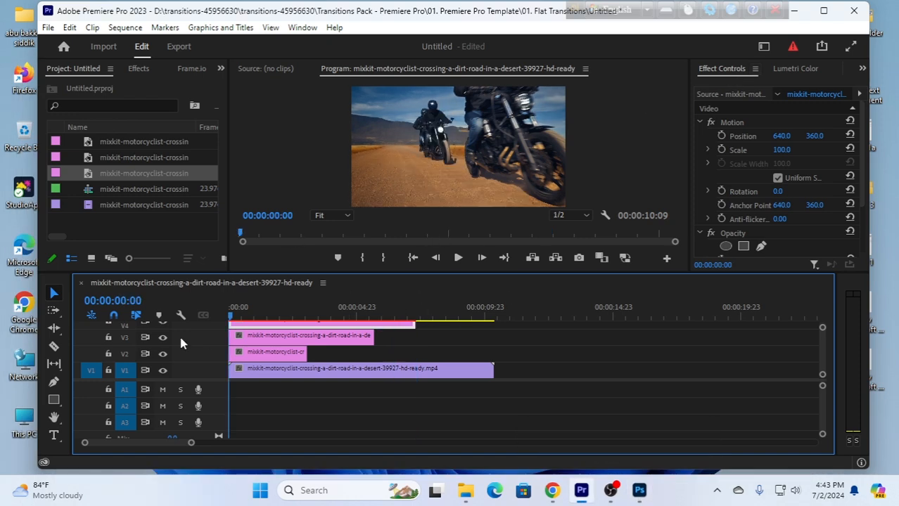
click(458, 258)
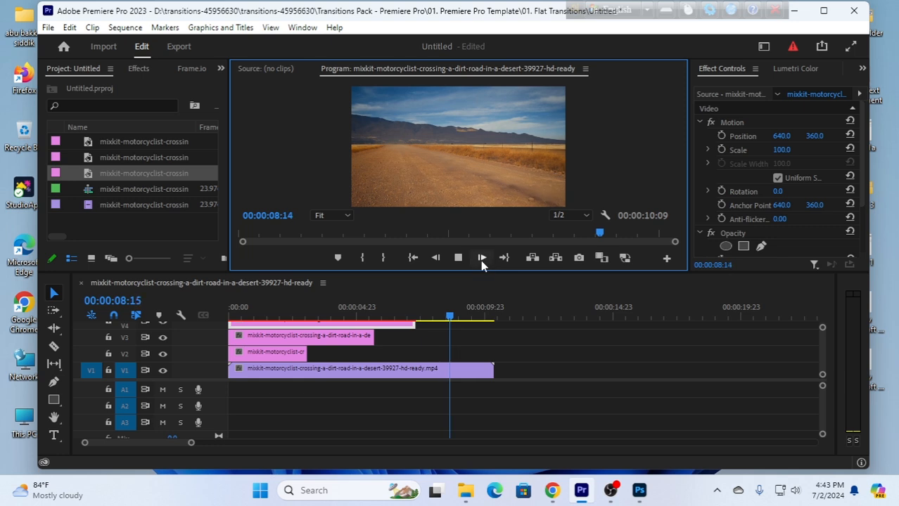
click(457, 257)
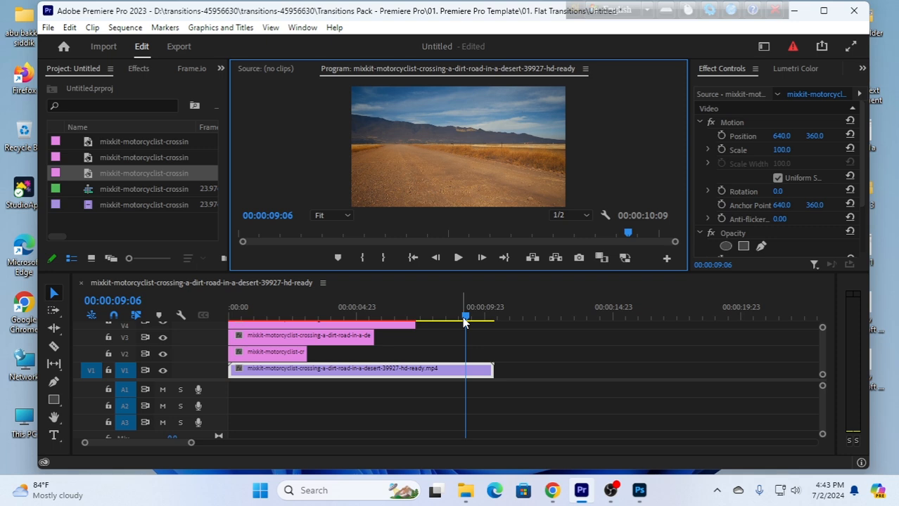
drag(465, 318, 229, 344)
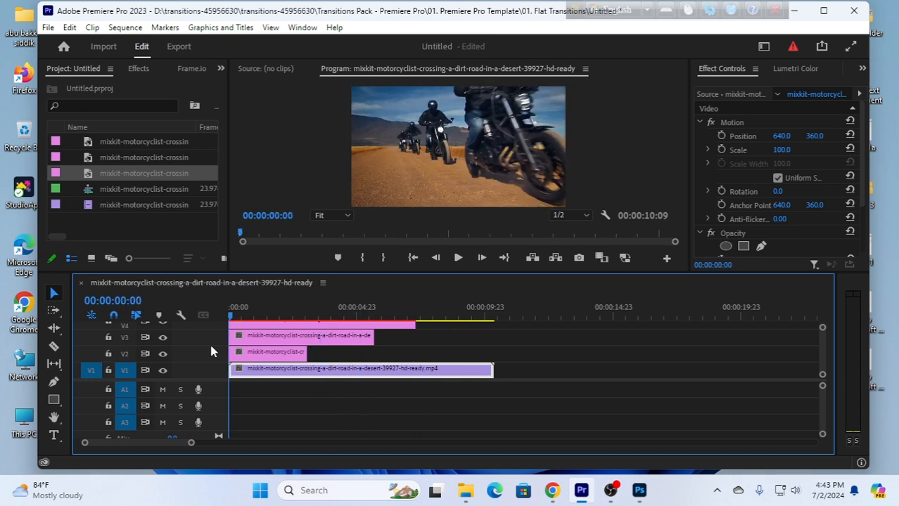